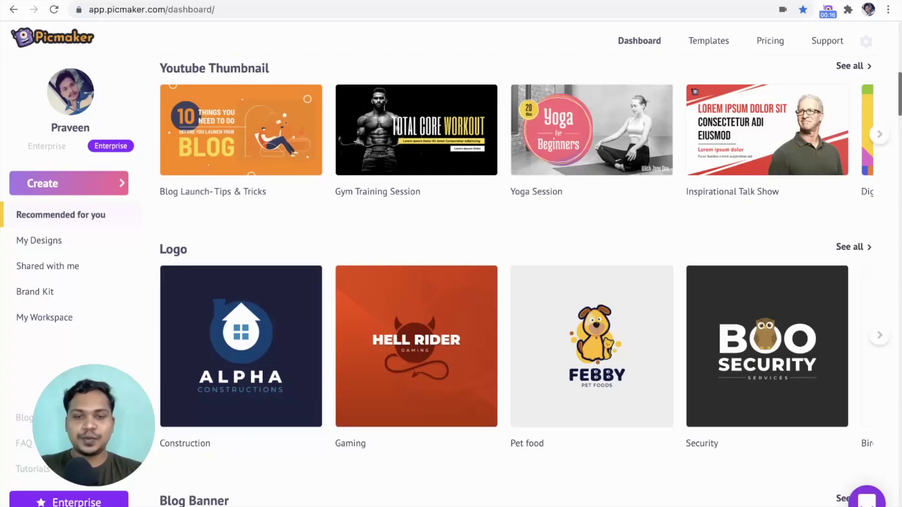
Search 'youtube banner' and browse the YouTube Banner templates to reach the Annie Travels design
{"action": "scroll", "coordinate": [401, 209], "scroll_direction": "up", "scroll_amount": 1}
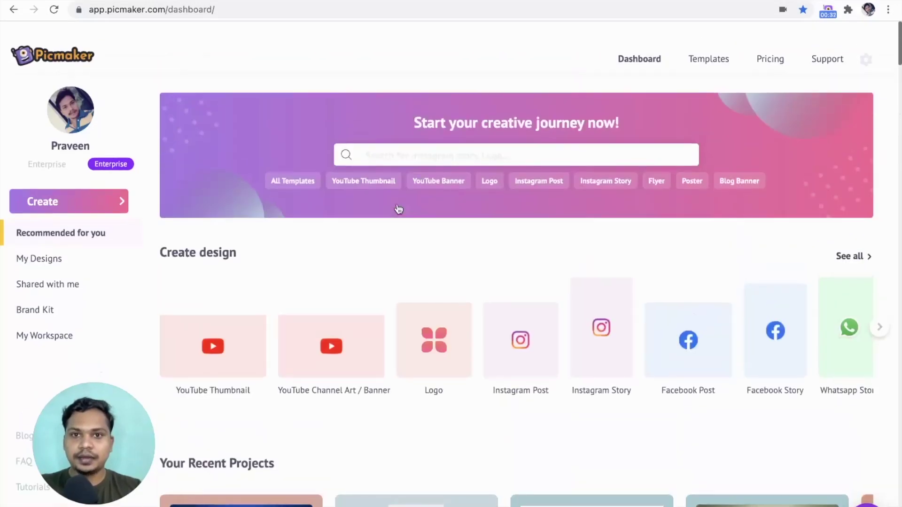
{"action": "scroll", "coordinate": [398, 210], "scroll_direction": "down", "scroll_amount": 1}
{"action": "left_click", "coordinate": [437, 130]}
{"action": "type", "text": "youtu"}
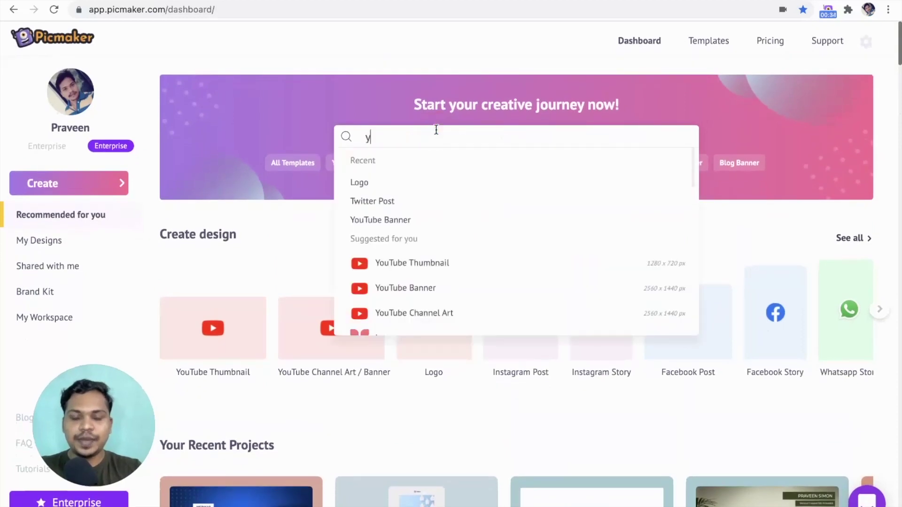
{"action": "type", "text": "be banner"}
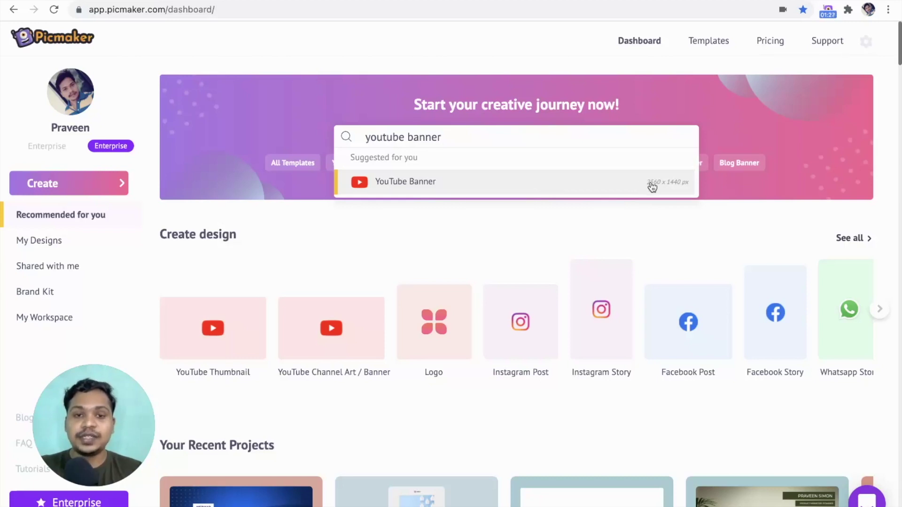
{"action": "left_click", "coordinate": [572, 179]}
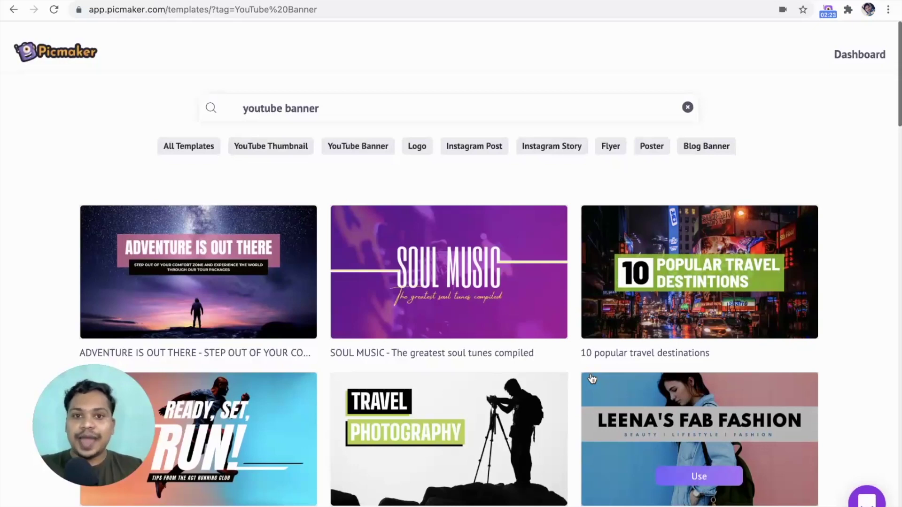
{"action": "scroll", "coordinate": [592, 378], "scroll_direction": "down", "scroll_amount": 12}
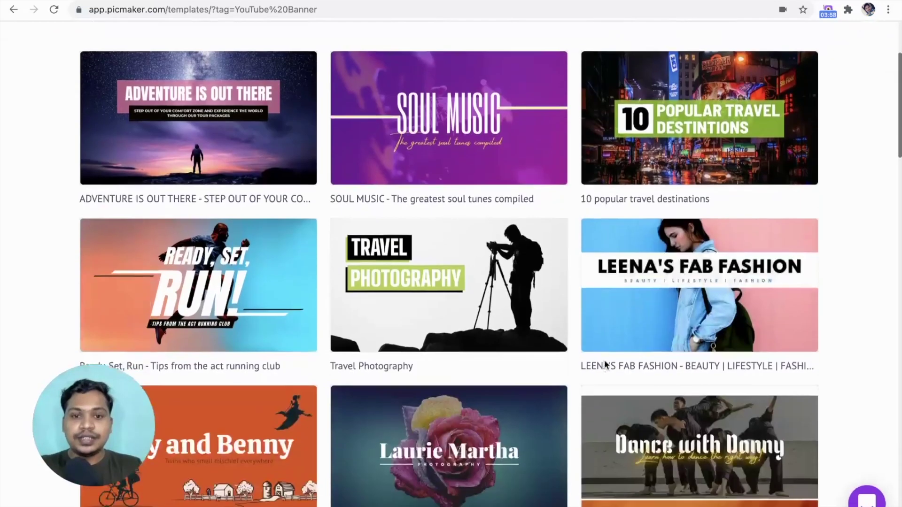
{"action": "scroll", "coordinate": [606, 366], "scroll_direction": "down", "scroll_amount": 12}
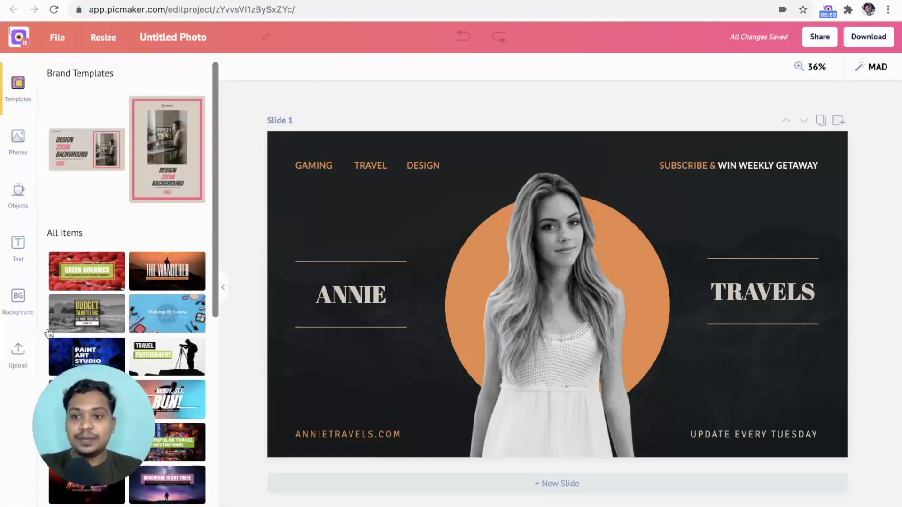
Add the uploaded 2560x1440 banner guide image and stretch it over the whole slide
{"action": "left_click", "coordinate": [24, 356]}
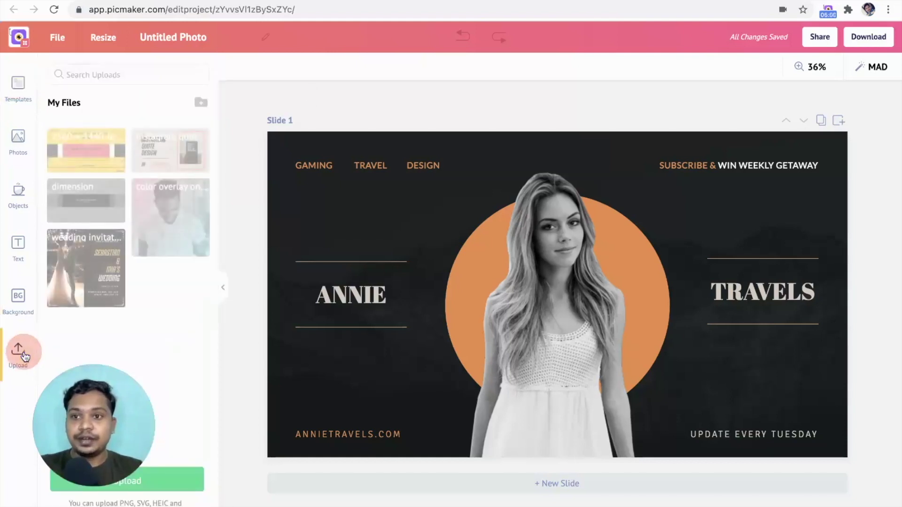
{"action": "left_click", "coordinate": [86, 150]}
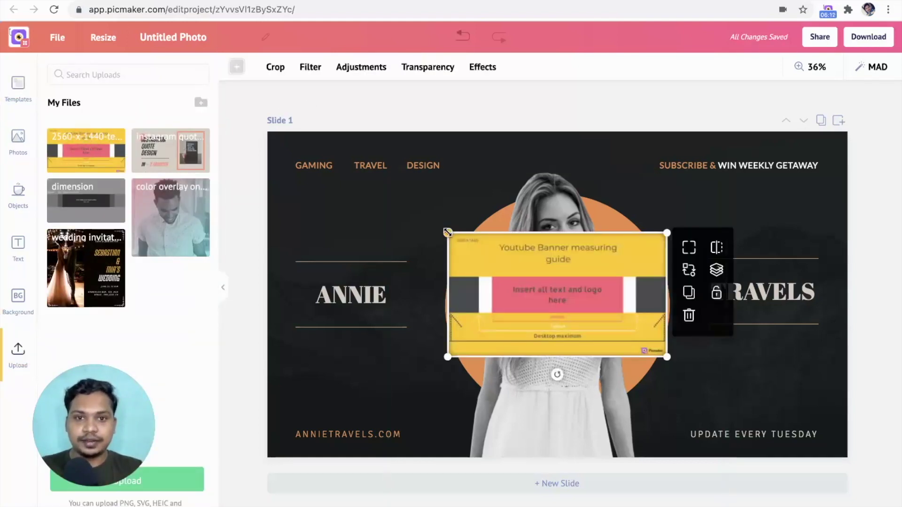
{"action": "left_click_drag", "start_coordinate": [448, 233], "coordinate": [267, 154]}
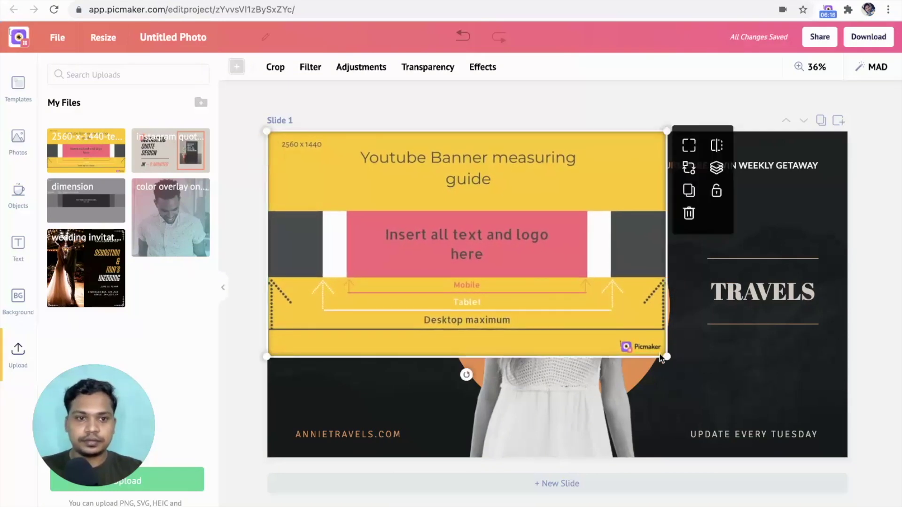
{"action": "left_click_drag", "start_coordinate": [666, 355], "coordinate": [849, 458]}
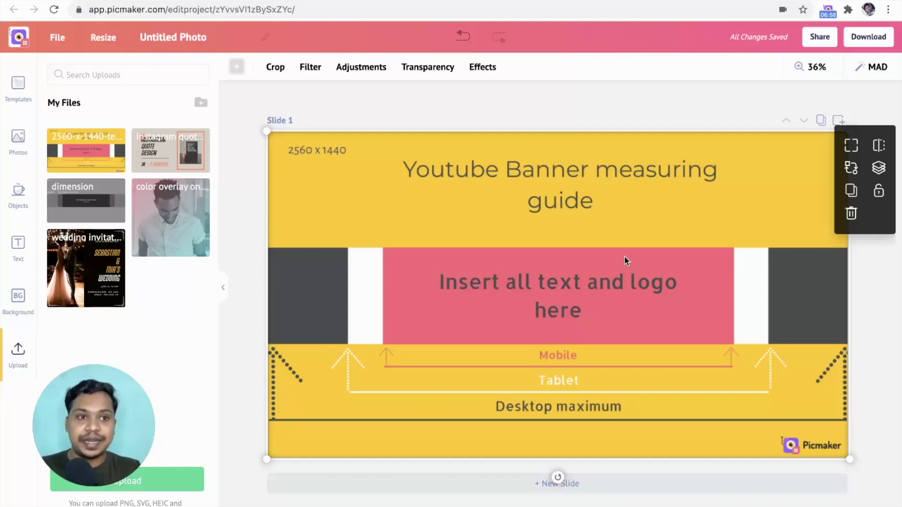
Send the guide image backward repeatedly until it sits behind the circle and text
{"action": "left_click", "coordinate": [879, 169]}
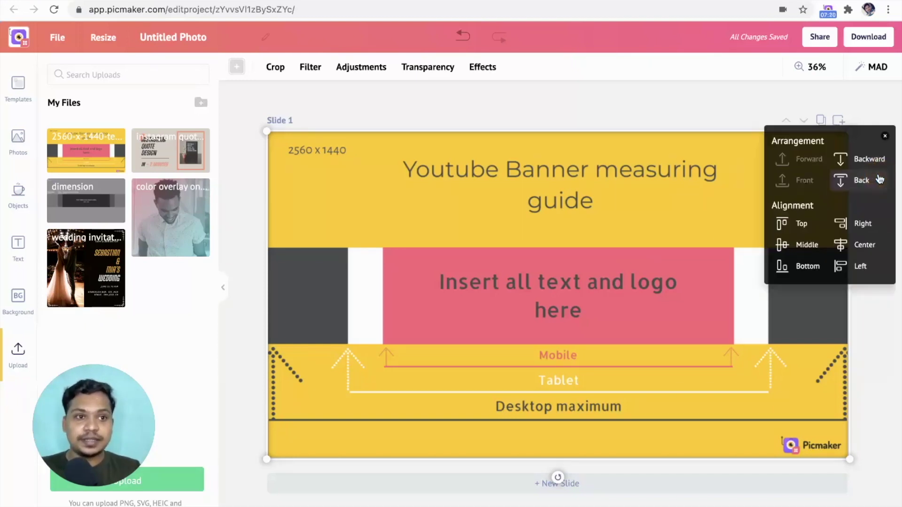
{"action": "left_click", "coordinate": [864, 162]}
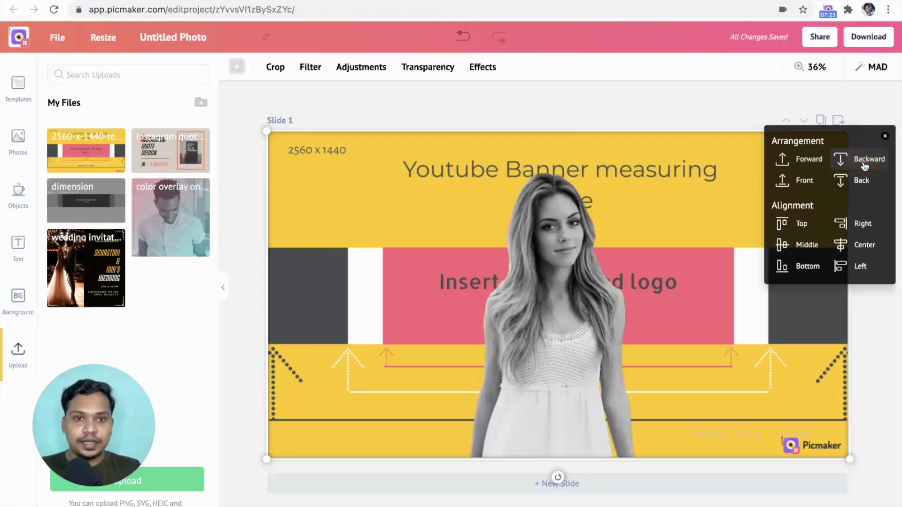
{"action": "left_click", "coordinate": [865, 162]}
{"action": "left_click", "coordinate": [864, 162]}
{"action": "left_click", "coordinate": [865, 164]}
{"action": "left_click", "coordinate": [865, 165]}
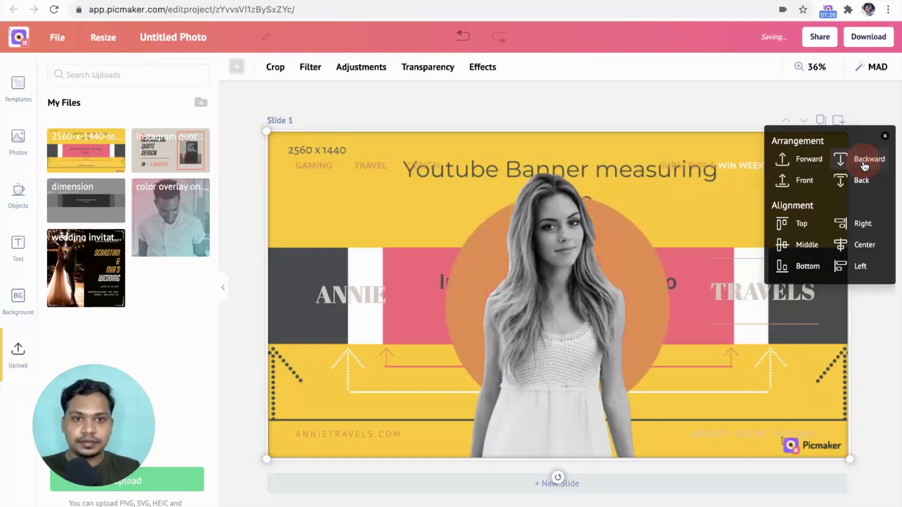
{"action": "left_click", "coordinate": [865, 164]}
{"action": "left_click", "coordinate": [864, 164]}
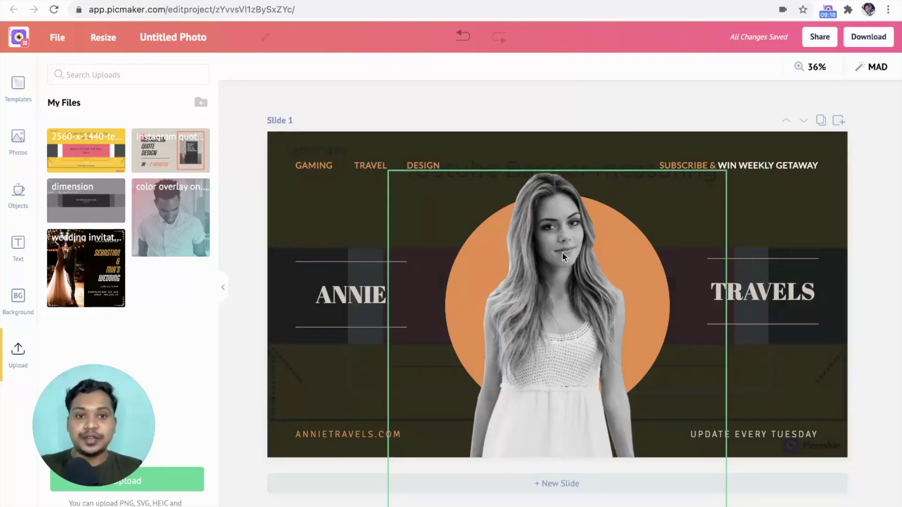
Delete the woman photo and search the stock photos for 'guitar'
{"action": "left_click", "coordinate": [548, 309]}
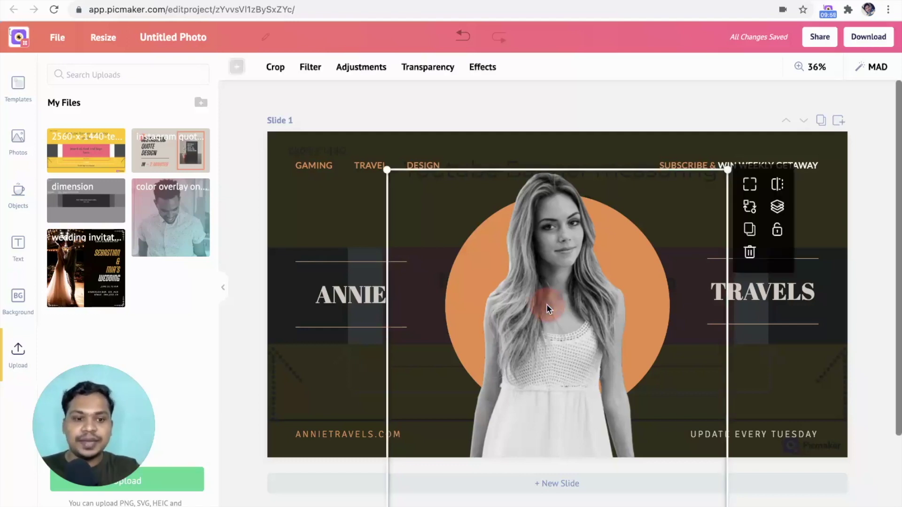
{"action": "key", "text": "Delete"}
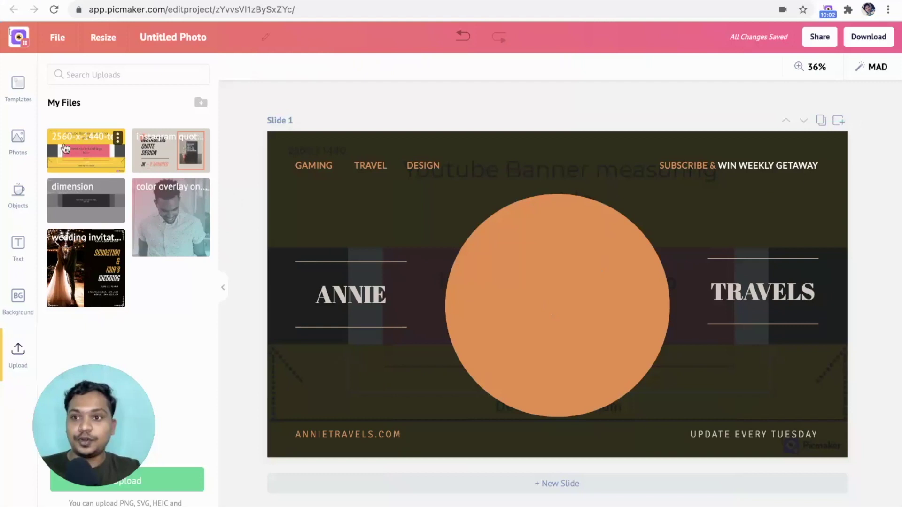
{"action": "left_click", "coordinate": [31, 146]}
{"action": "left_click", "coordinate": [135, 75]}
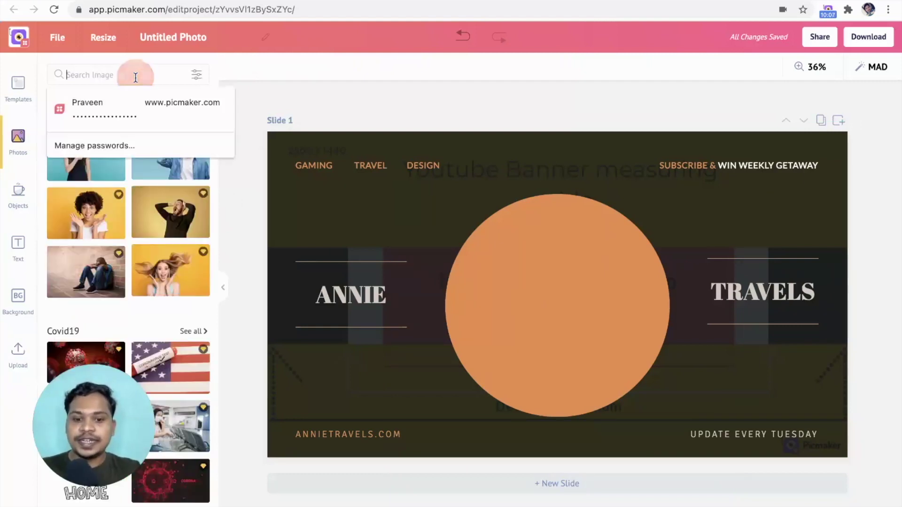
{"action": "type", "text": "guitar"}
{"action": "key", "text": "Return"}
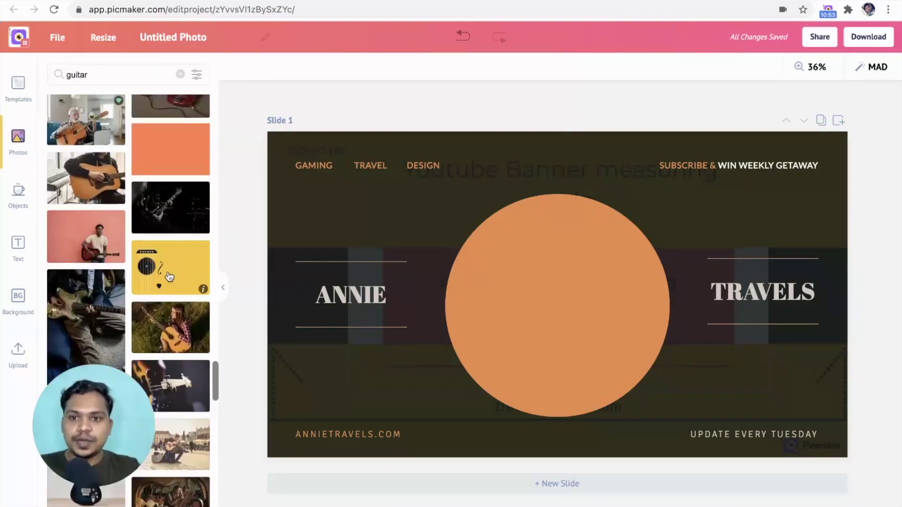
Add the yellow guitar image, shrink it and centre it on the orange circle
{"action": "left_click", "coordinate": [169, 275]}
{"action": "left_click_drag", "start_coordinate": [666, 372], "coordinate": [620, 337]}
{"action": "left_click_drag", "start_coordinate": [543, 283], "coordinate": [566, 313]}
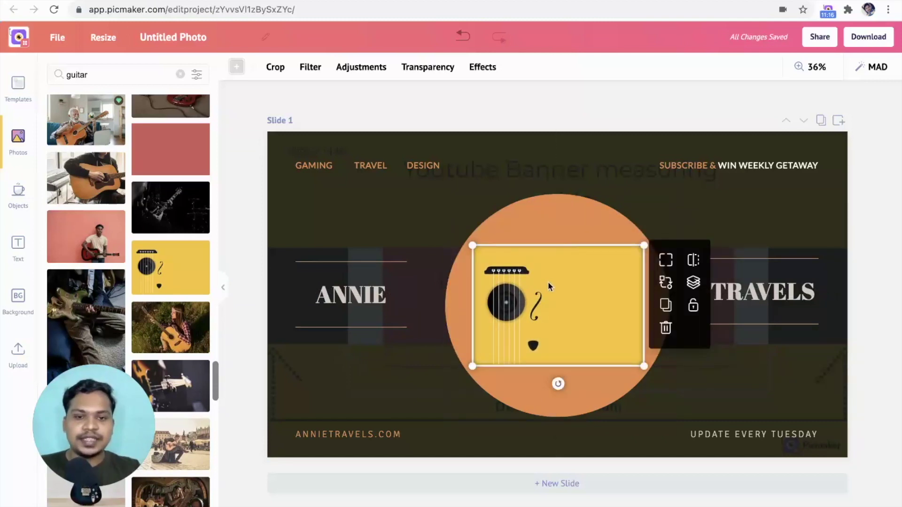
{"action": "left_click", "coordinate": [539, 230]}
Recolour the circle to the guitar image's yellow, f9c62d, using the eyedropper
{"action": "left_click", "coordinate": [236, 67]}
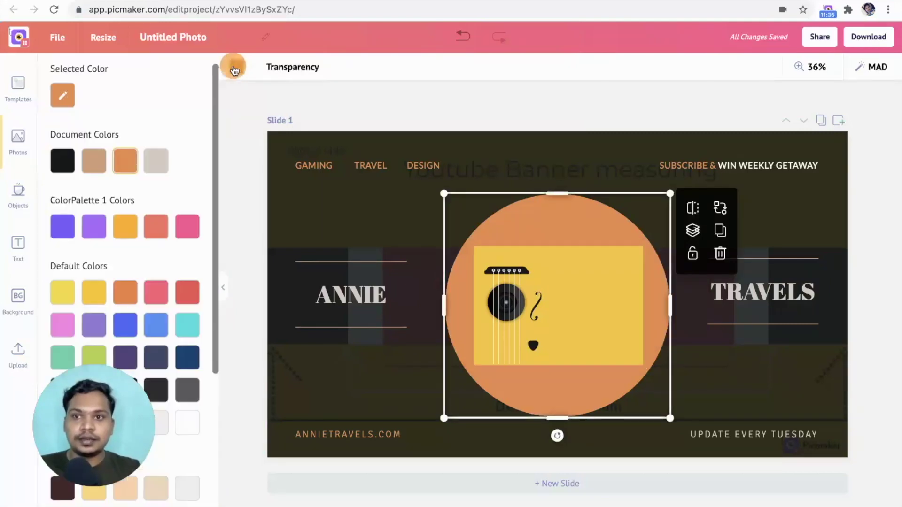
{"action": "left_click", "coordinate": [63, 98]}
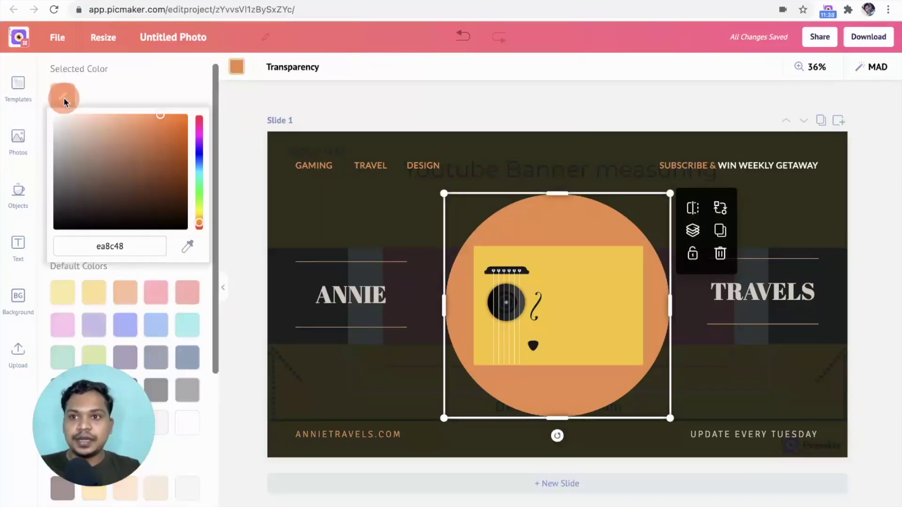
{"action": "left_click", "coordinate": [187, 247]}
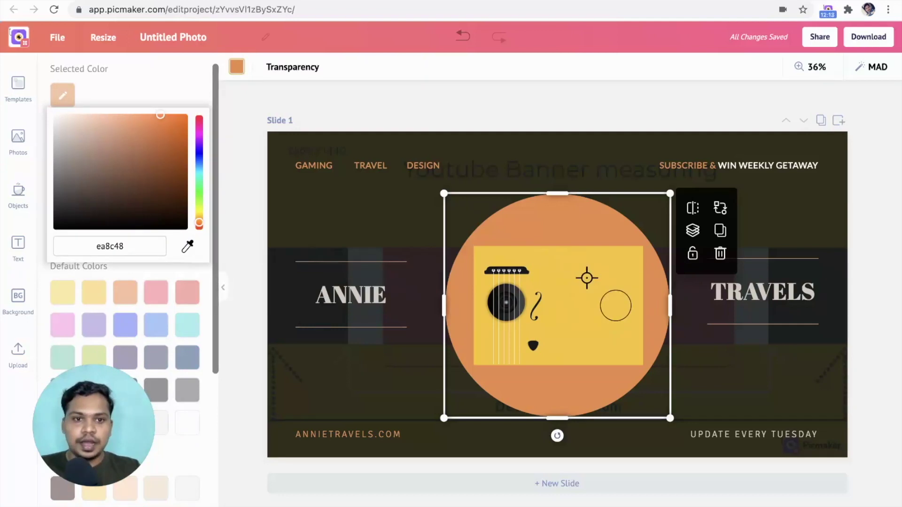
{"action": "left_click", "coordinate": [587, 279]}
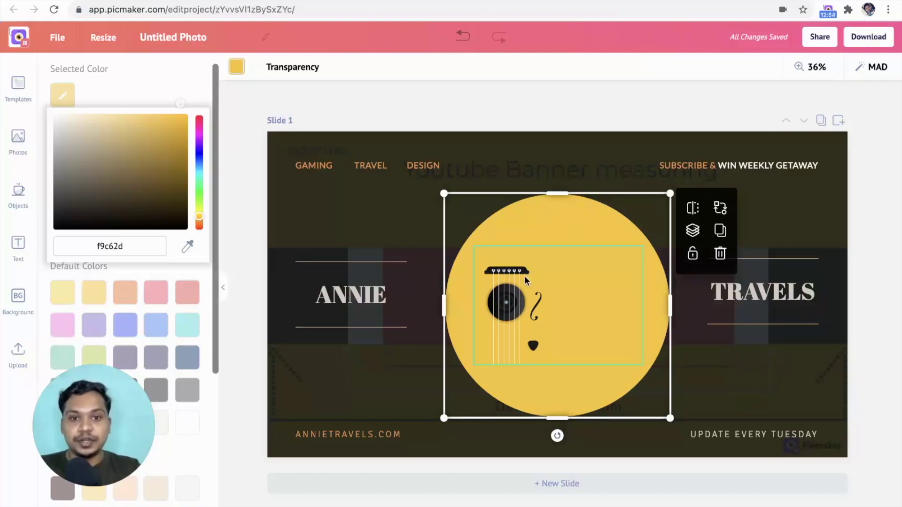
{"action": "left_click", "coordinate": [524, 275]}
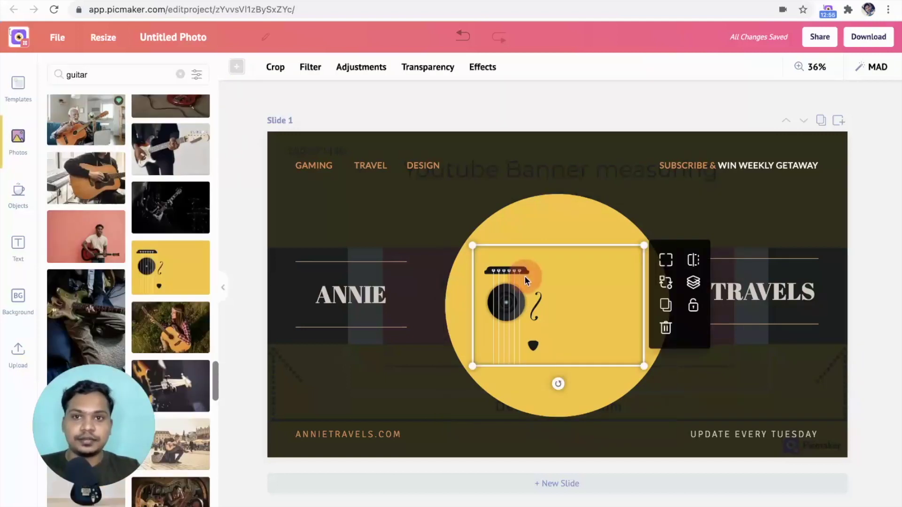
Crop the guitar image narrower from the right edge
{"action": "left_click", "coordinate": [277, 68]}
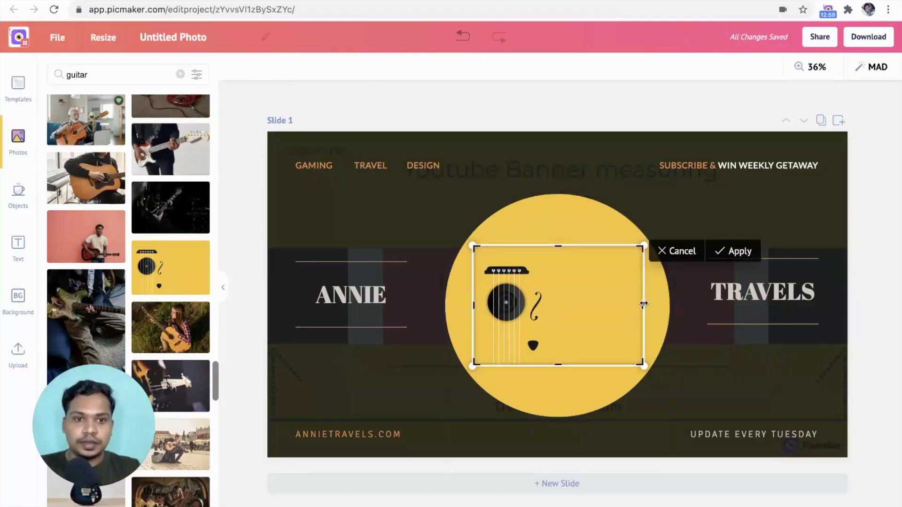
{"action": "left_click_drag", "start_coordinate": [574, 305], "coordinate": [551, 304]}
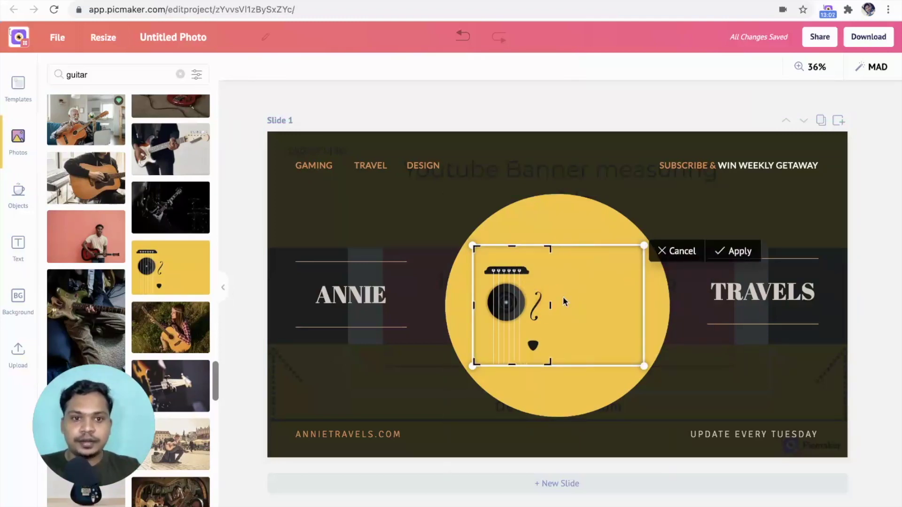
{"action": "left_click", "coordinate": [722, 256]}
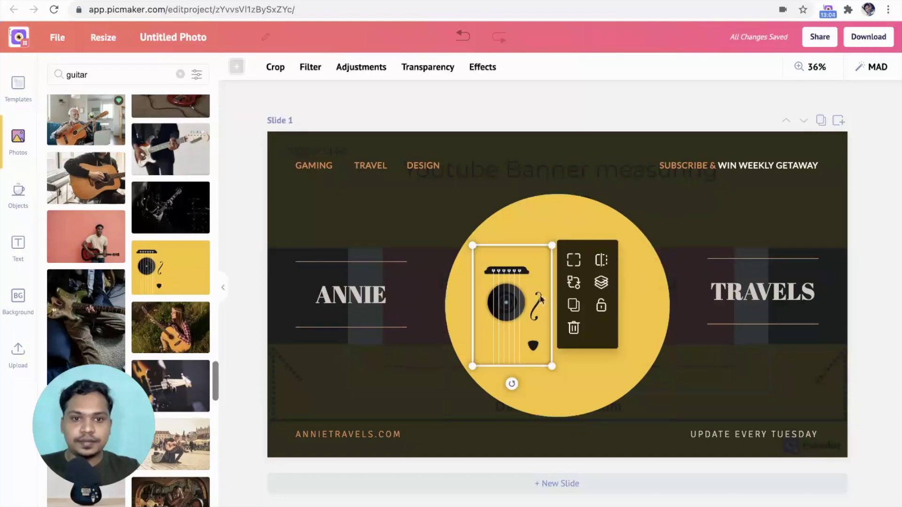
Enlarge the cropped guitar image and centre it on the yellow circle
{"action": "left_click_drag", "start_coordinate": [514, 298], "coordinate": [559, 298]}
{"action": "left_click_drag", "start_coordinate": [518, 246], "coordinate": [493, 208]}
{"action": "left_click_drag", "start_coordinate": [530, 264], "coordinate": [545, 282]}
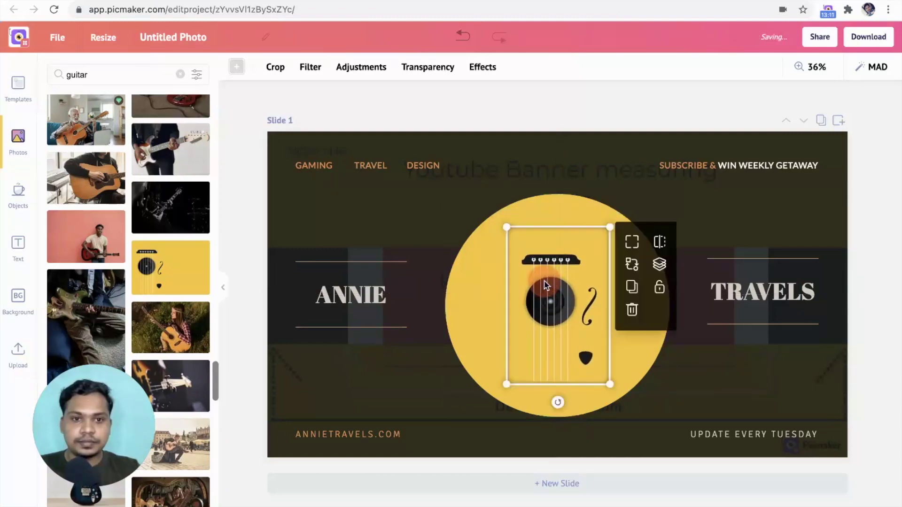
{"action": "left_click", "coordinate": [584, 103]}
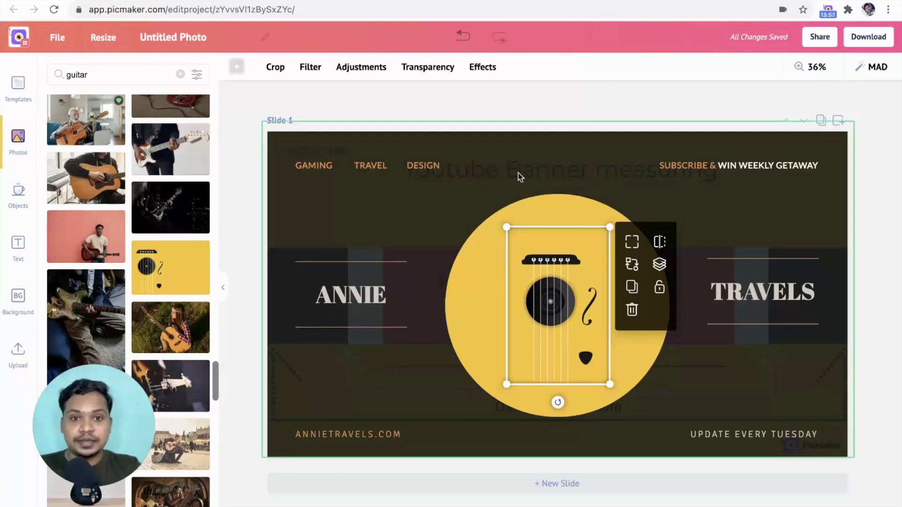
Group the yellow circle with the guitar image and shrink the group to a small centred badge
{"action": "left_click", "coordinate": [489, 212]}
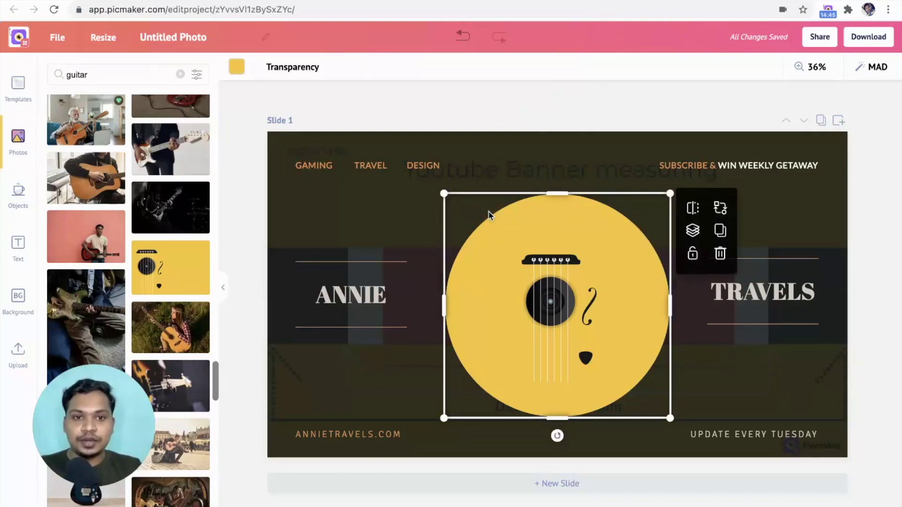
{"action": "left_click", "coordinate": [548, 281], "text": "shift"}
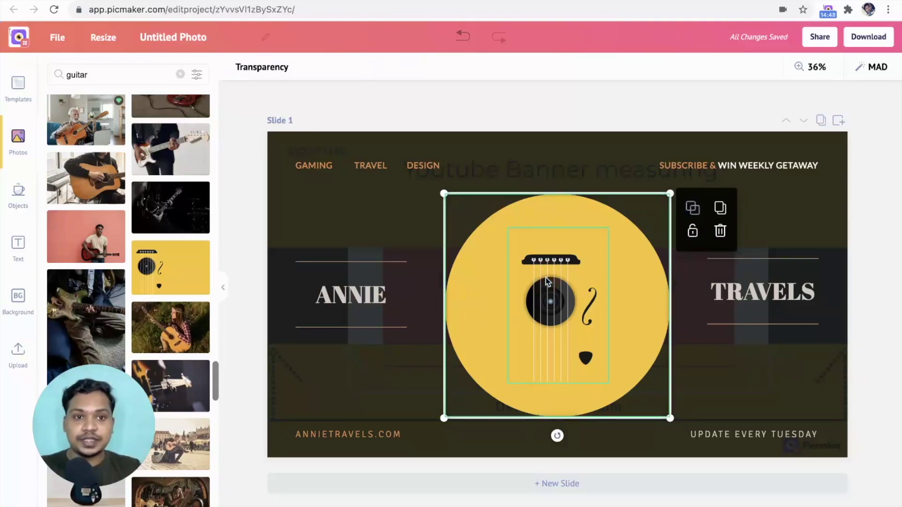
{"action": "left_click", "coordinate": [693, 208]}
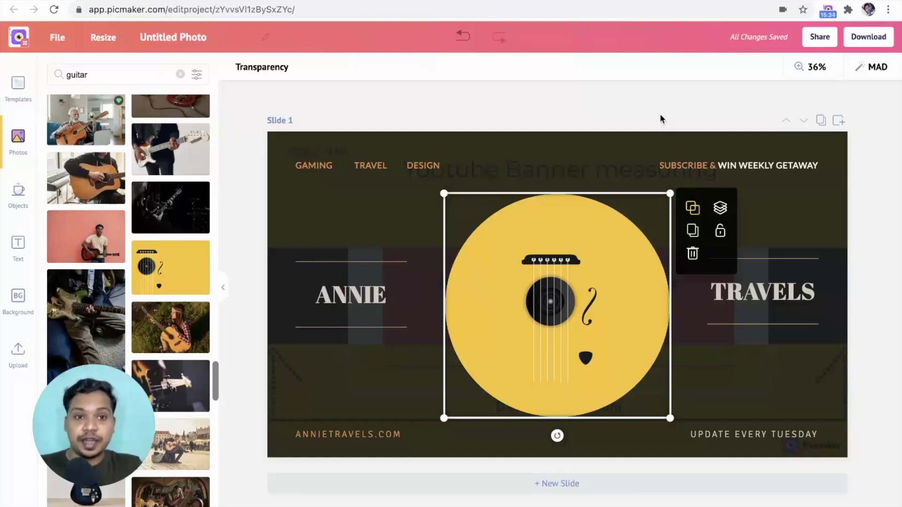
{"action": "left_click_drag", "start_coordinate": [670, 418], "coordinate": [600, 332]}
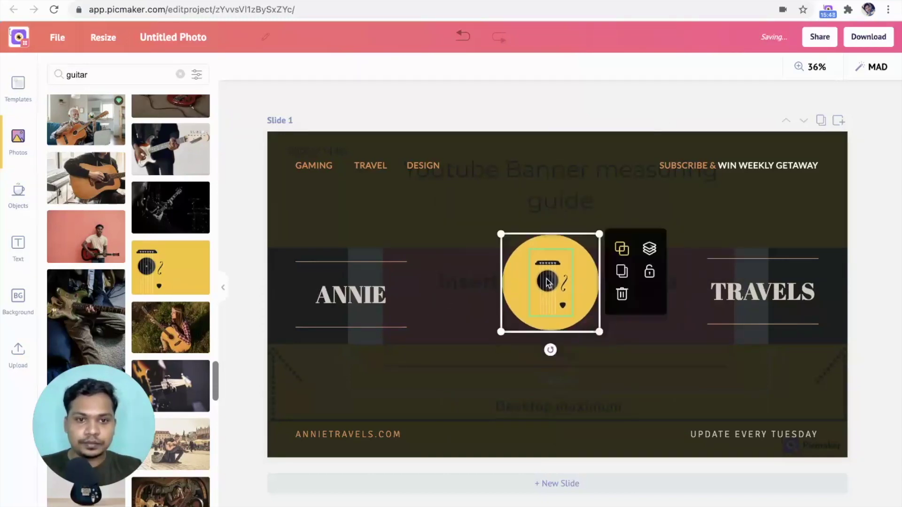
{"action": "left_click_drag", "start_coordinate": [547, 282], "coordinate": [556, 294]}
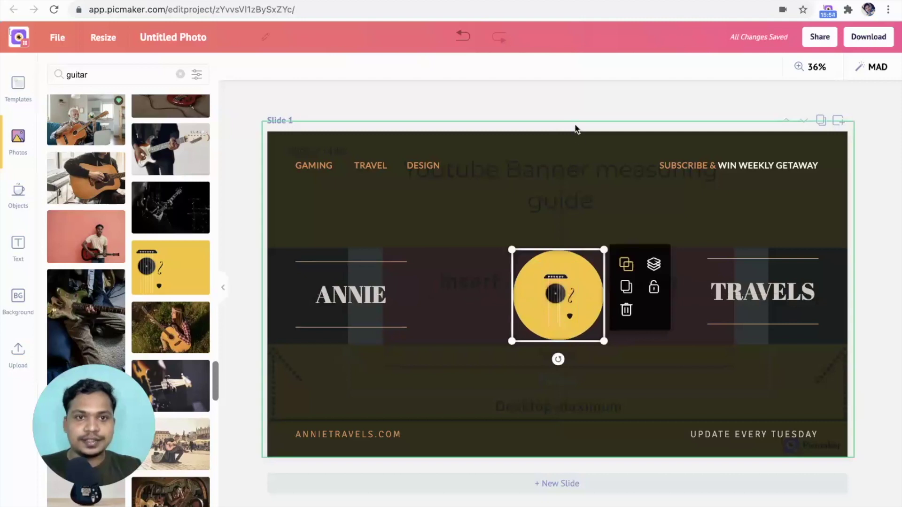
{"action": "left_click", "coordinate": [568, 111]}
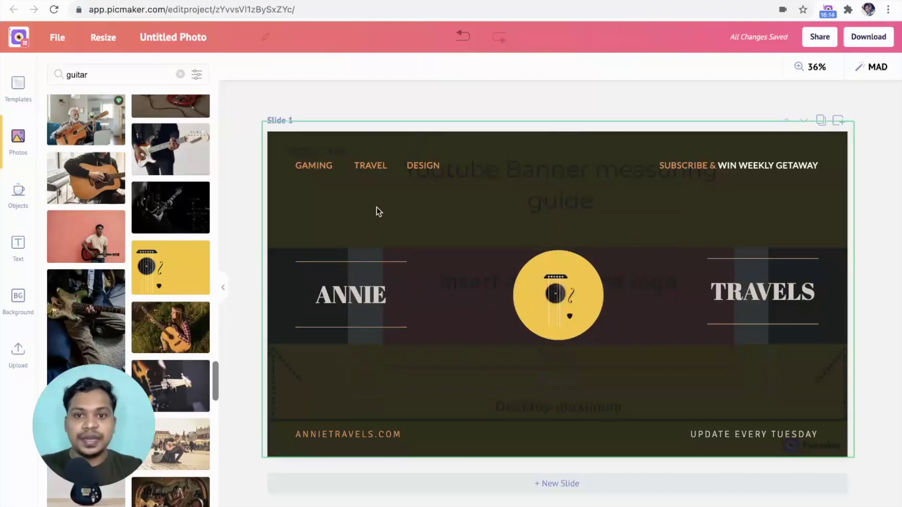
Move the ANNIE block beside the guitar circle, retitle it ANNIE'S MUSIC, and fit it between the lines
{"action": "left_click", "coordinate": [346, 289]}
{"action": "left_click", "coordinate": [352, 261]}
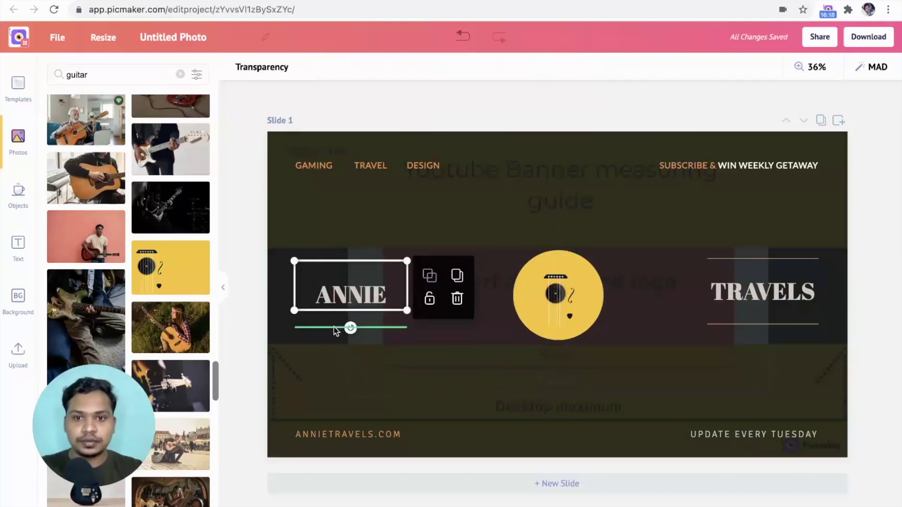
{"action": "left_click_drag", "start_coordinate": [344, 294], "coordinate": [452, 294]}
{"action": "left_click", "coordinate": [531, 107]}
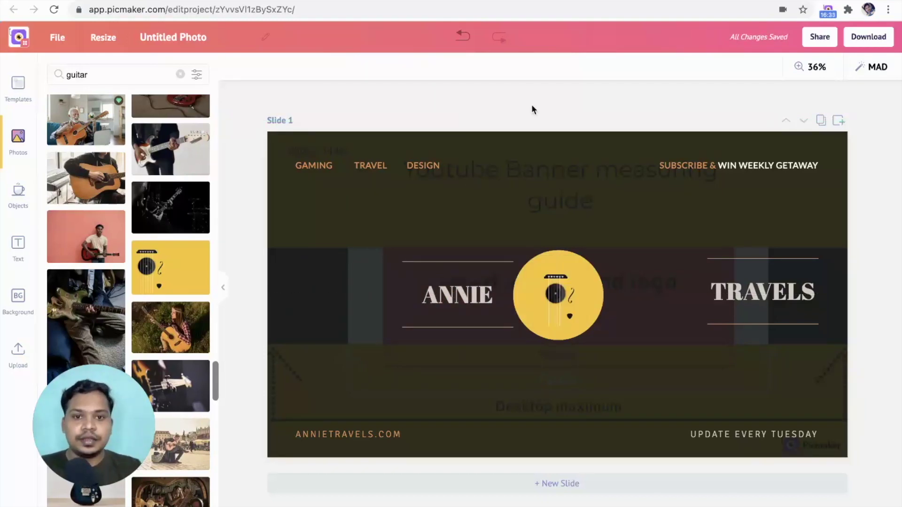
{"action": "left_click", "coordinate": [489, 288]}
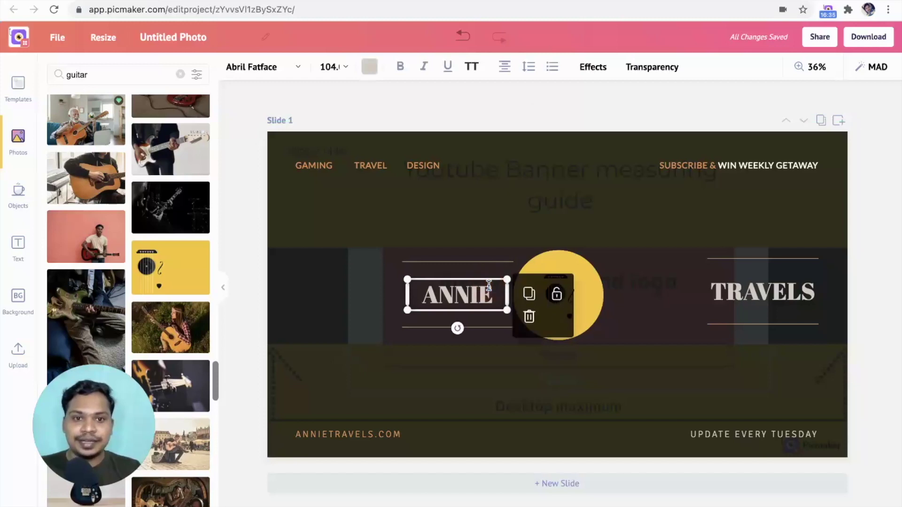
{"action": "type", "text": "'S MUSIC"}
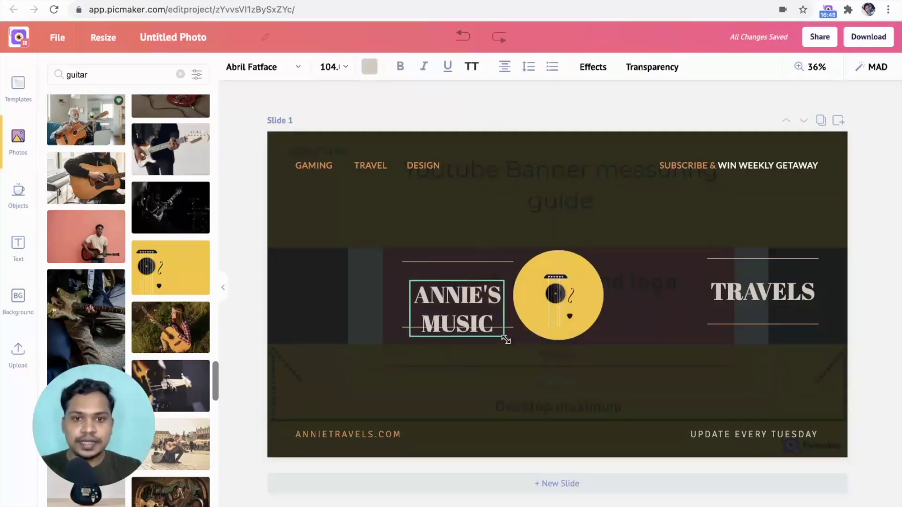
{"action": "left_click_drag", "start_coordinate": [505, 339], "coordinate": [490, 328]}
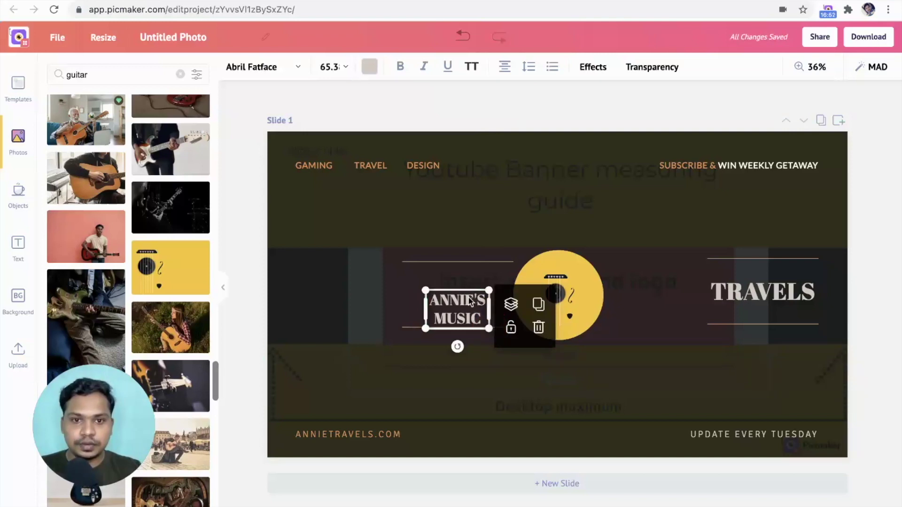
{"action": "left_click_drag", "start_coordinate": [478, 303], "coordinate": [470, 288]}
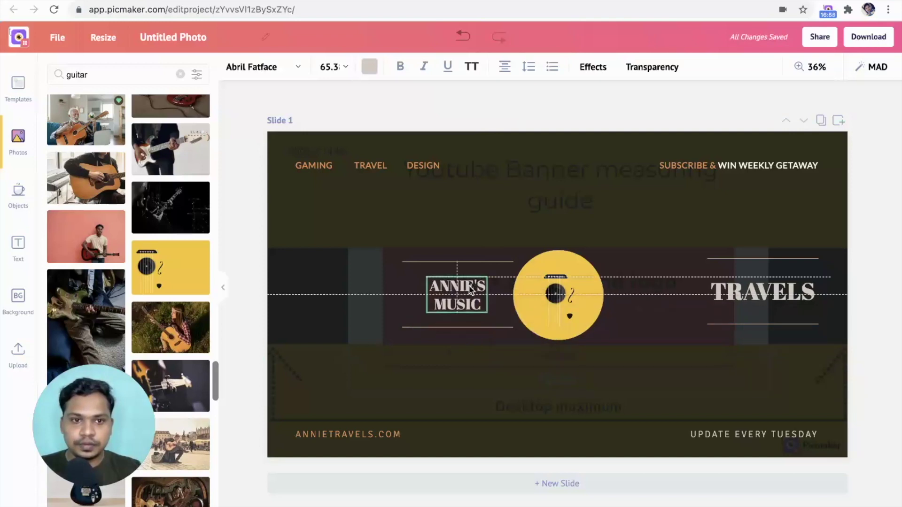
Delete the TRAVELS heading and its two thin lines
{"action": "left_click", "coordinate": [709, 287]}
{"action": "key", "text": "Delete"}
{"action": "left_click", "coordinate": [737, 258]}
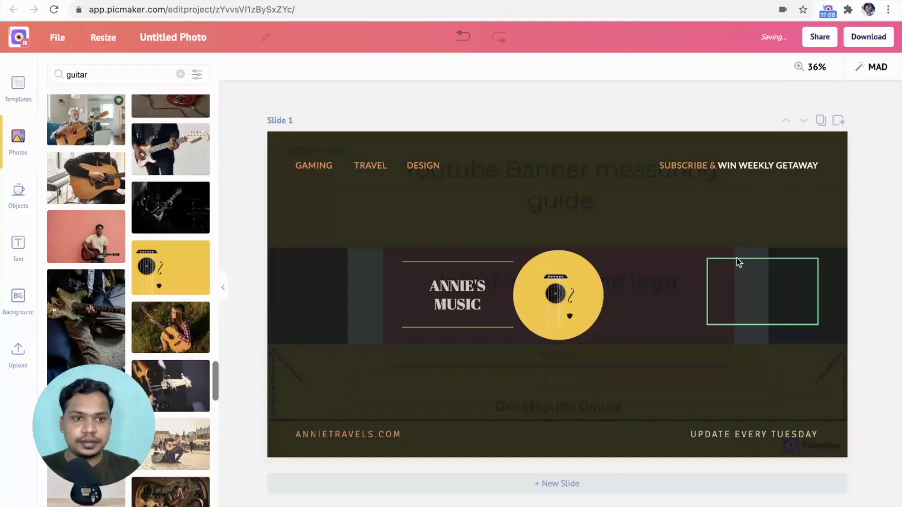
{"action": "key", "text": "Delete"}
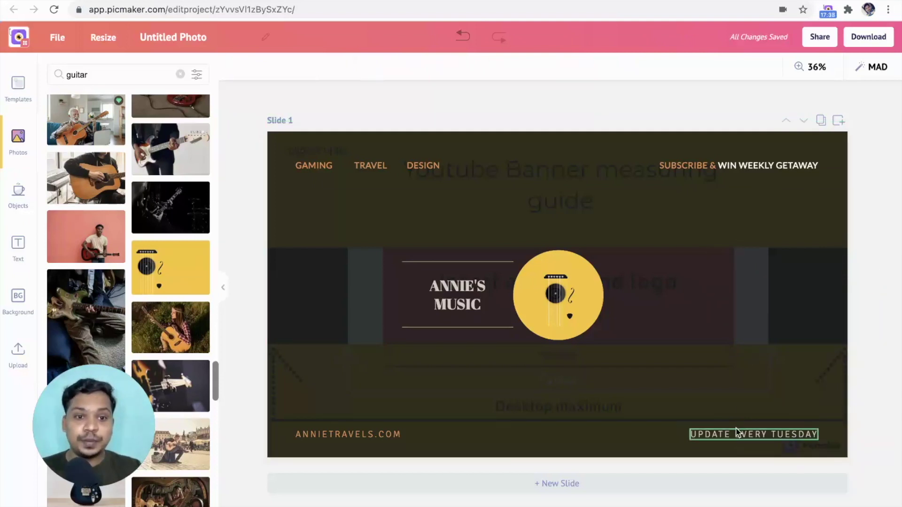
Move UPDATE EVERY TUESDAY beside the guitar circle, break it onto separate lines, and enlarge it
{"action": "left_click", "coordinate": [736, 430]}
{"action": "left_click_drag", "start_coordinate": [736, 432], "coordinate": [653, 288]}
{"action": "left_click", "coordinate": [672, 288]}
{"action": "key", "text": "Return"}
{"action": "key", "text": "Return"}
{"action": "left_click_drag", "start_coordinate": [726, 305], "coordinate": [739, 315]}
Rename the GAMING nav link to CLASSIC
{"action": "left_click", "coordinate": [825, 247]}
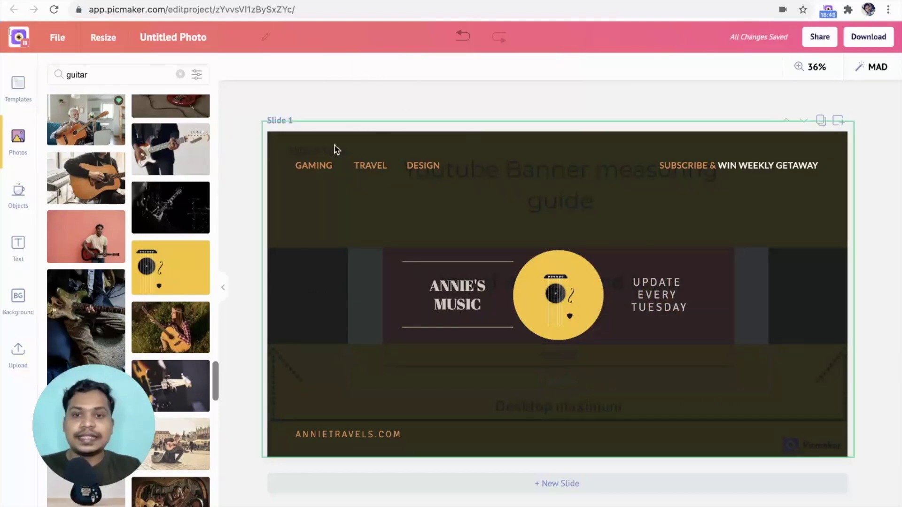
{"action": "left_click", "coordinate": [306, 162]}
{"action": "double_click", "coordinate": [306, 162]}
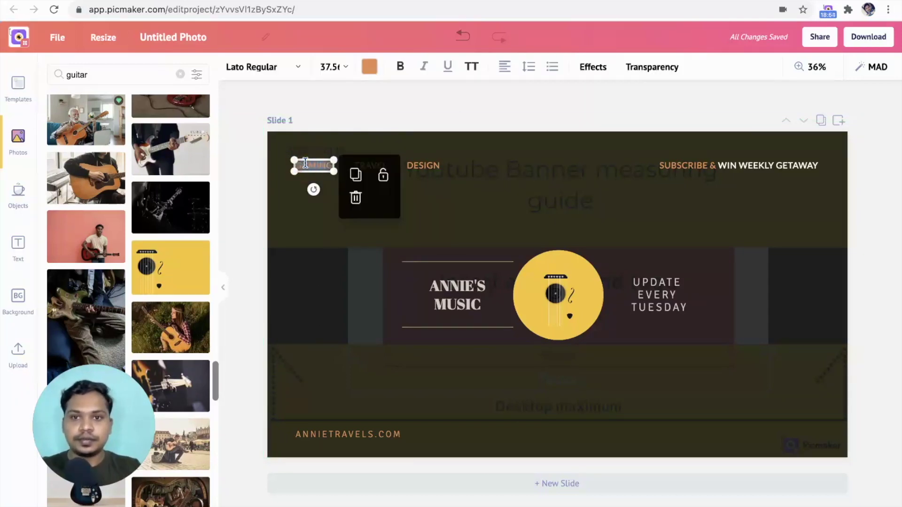
{"action": "type", "text": "CLASSIC"}
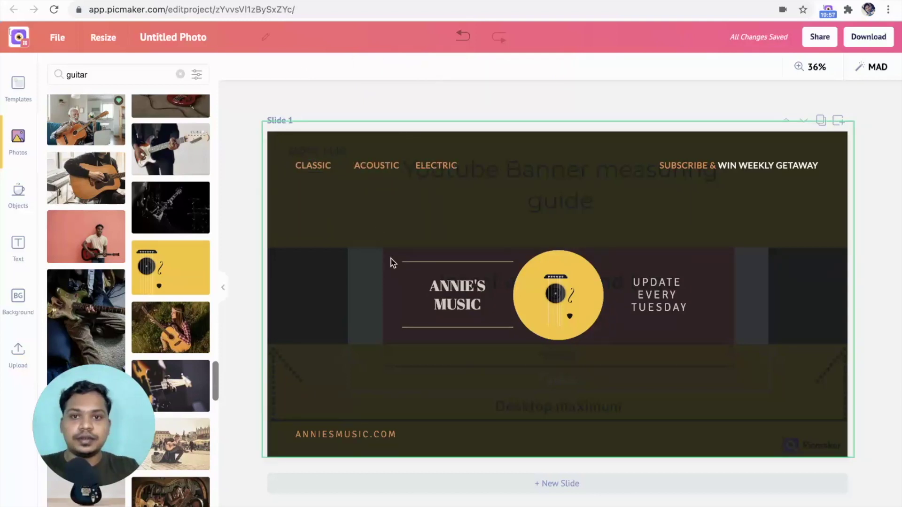
Change the CLASSIC link's text colour to yellow
{"action": "left_click", "coordinate": [314, 165]}
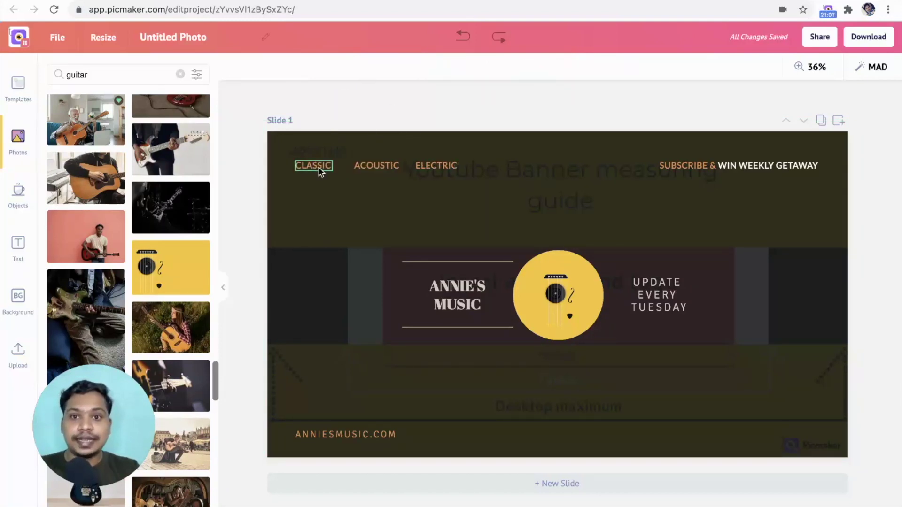
{"action": "left_click", "coordinate": [320, 170]}
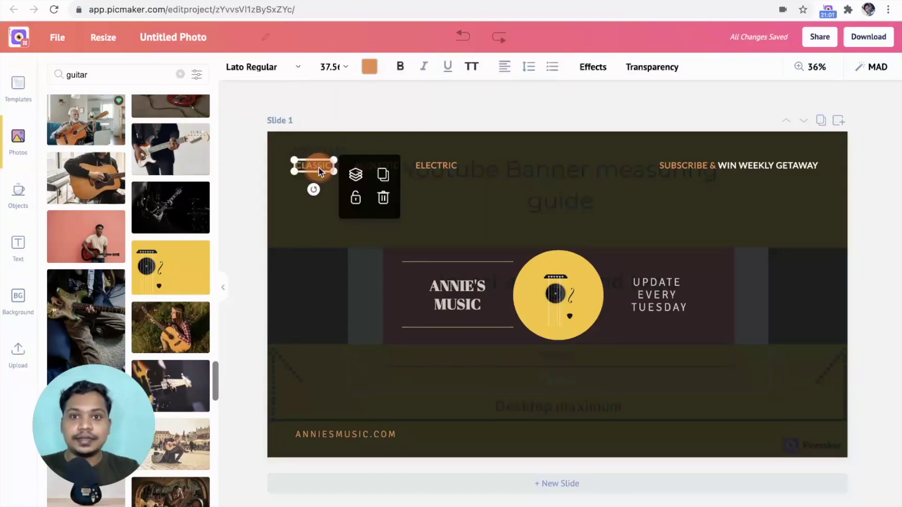
{"action": "left_click", "coordinate": [370, 66]}
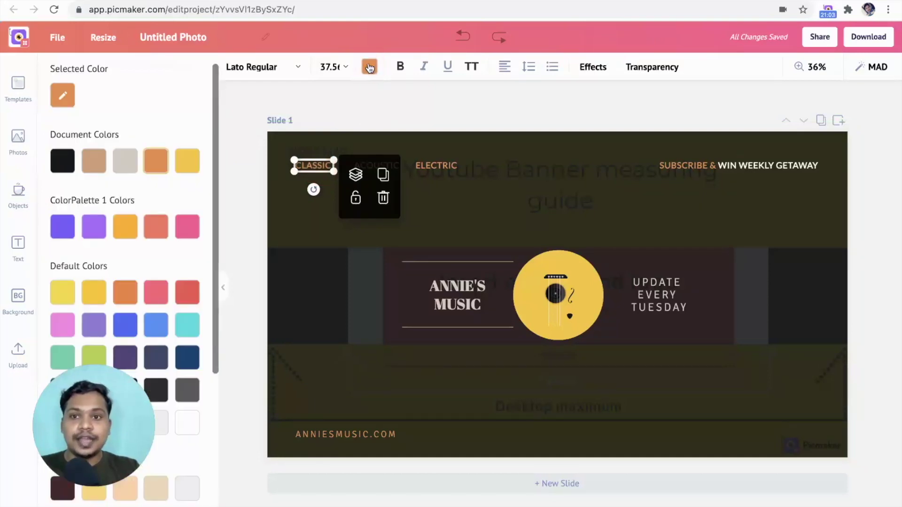
{"action": "left_click", "coordinate": [197, 166]}
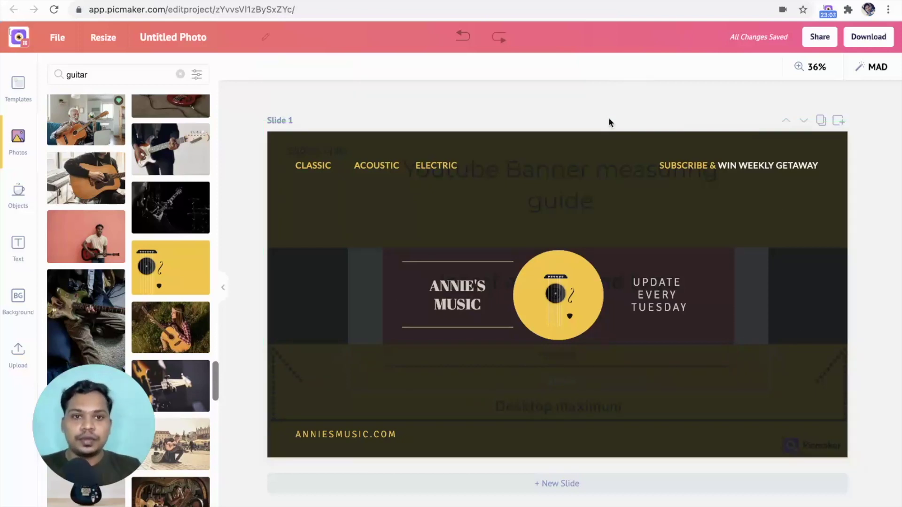
Bring the 2560x1440 measuring guide image to the front
{"action": "left_click", "coordinate": [594, 175]}
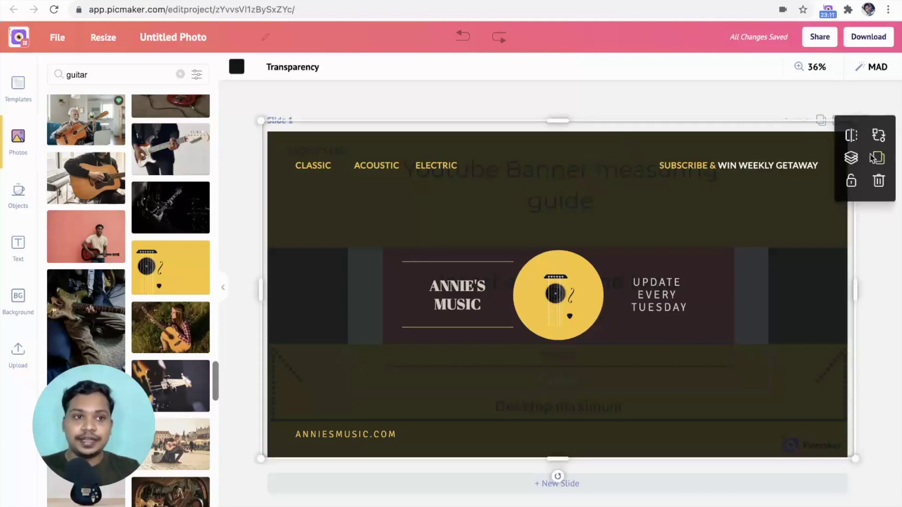
{"action": "left_click", "coordinate": [851, 158]}
{"action": "left_click", "coordinate": [842, 147]}
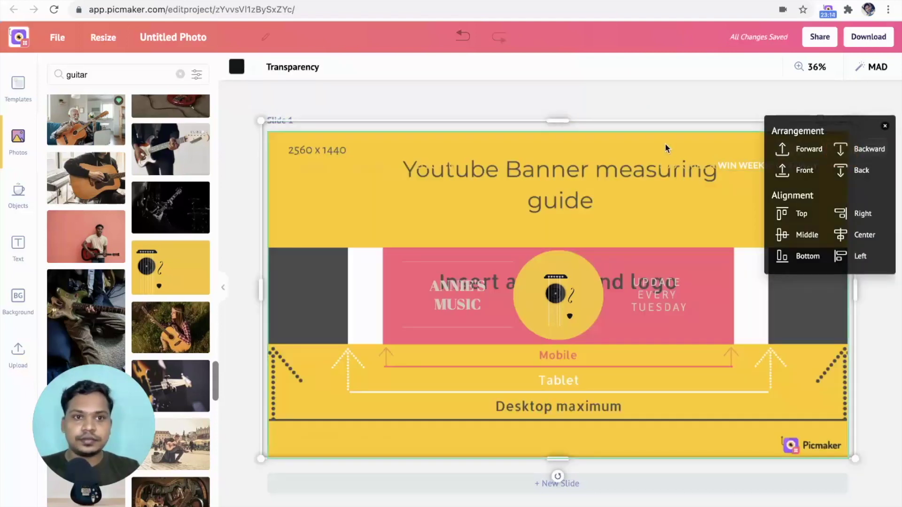